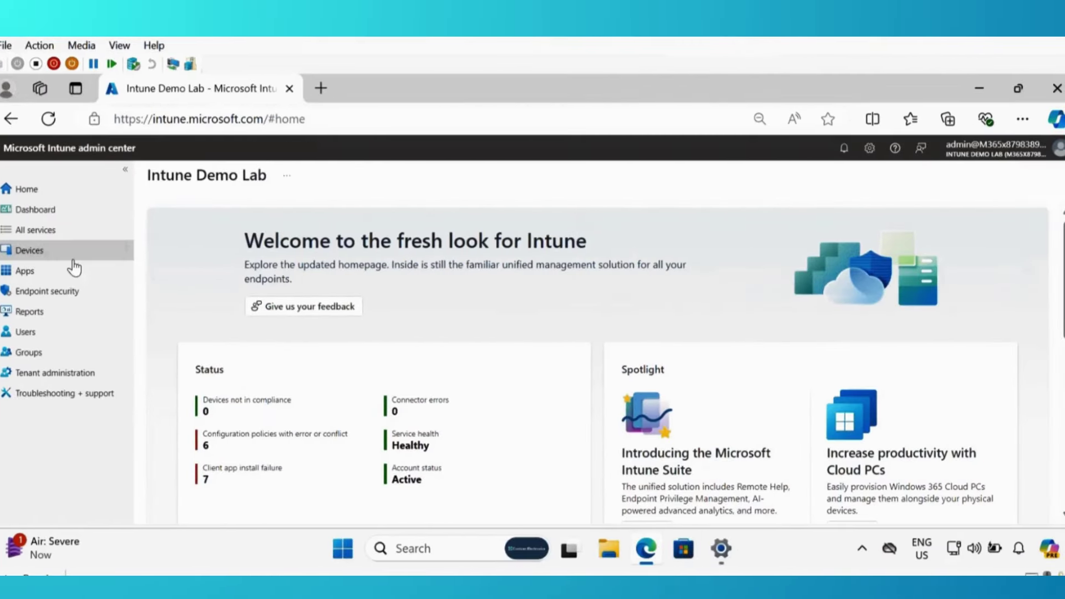
Step: Go to Devices > Windows updates > Feature updates and open the Create options for a new policy
{"action": "left_click", "coordinate": [32, 251]}
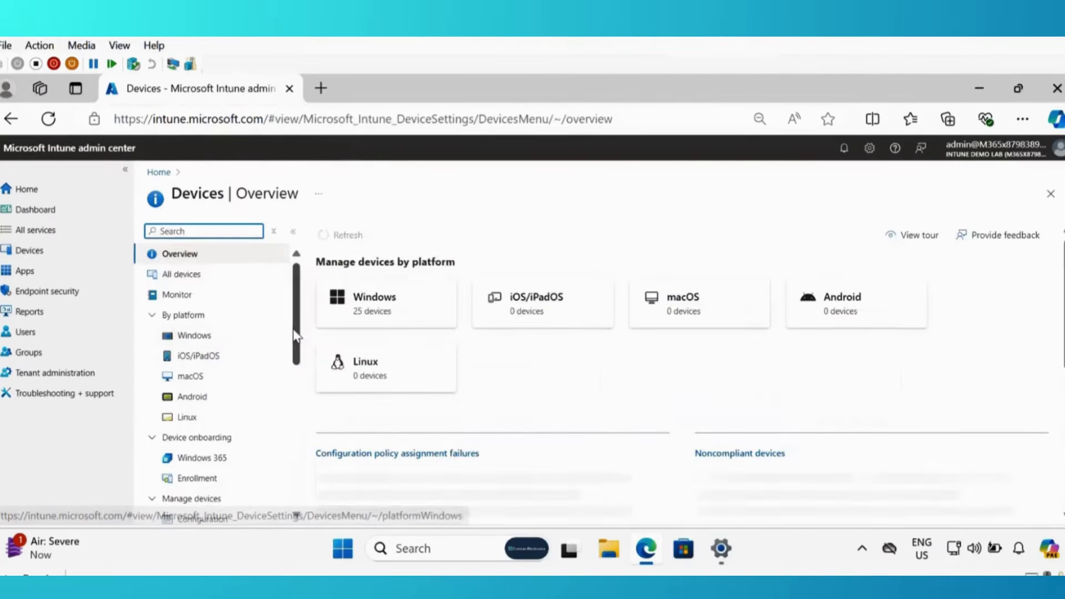
{"action": "left_click_drag", "start_coordinate": [295, 335], "coordinate": [276, 435]}
{"action": "left_click", "coordinate": [216, 469]}
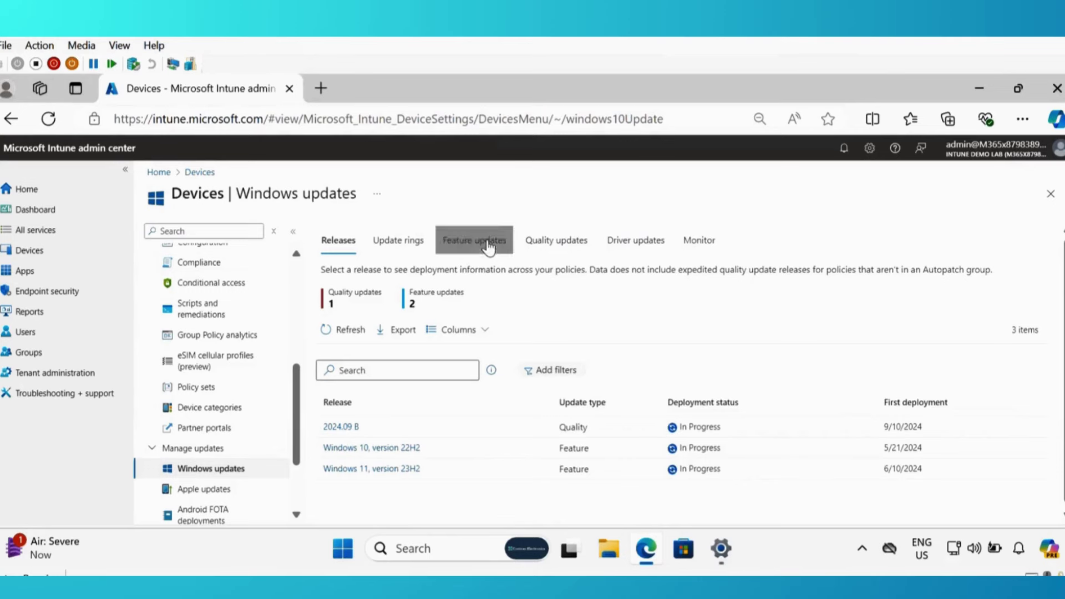
{"action": "left_click", "coordinate": [488, 248]}
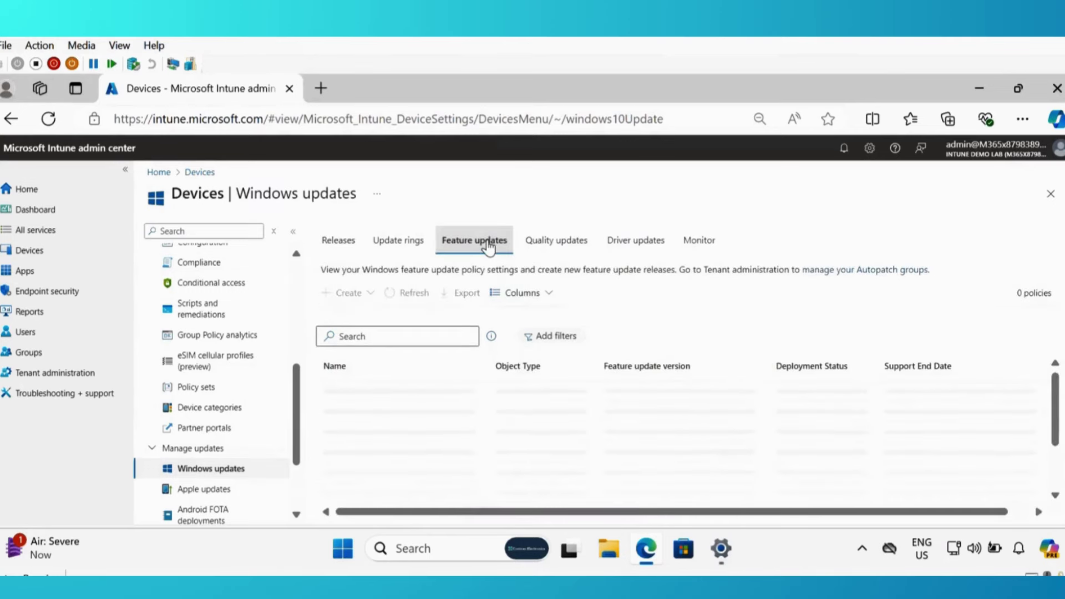
{"action": "left_click", "coordinate": [360, 296]}
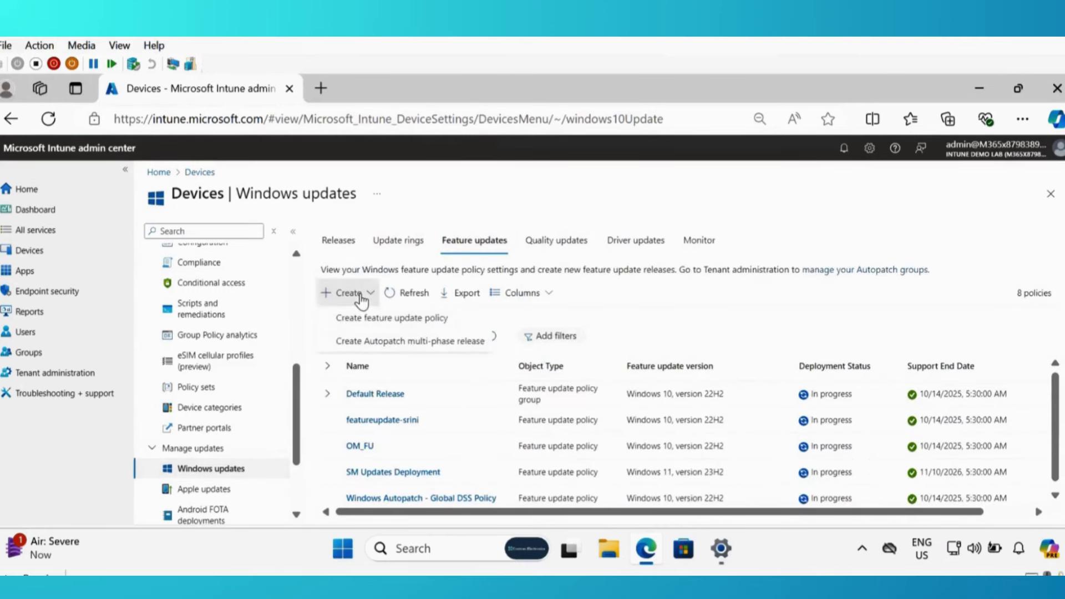
Step: Enter Windows_11_24H2_Internal_Testing as name and description, keeping Windows 11, version 24H2 as the target
{"action": "left_click", "coordinate": [423, 321]}
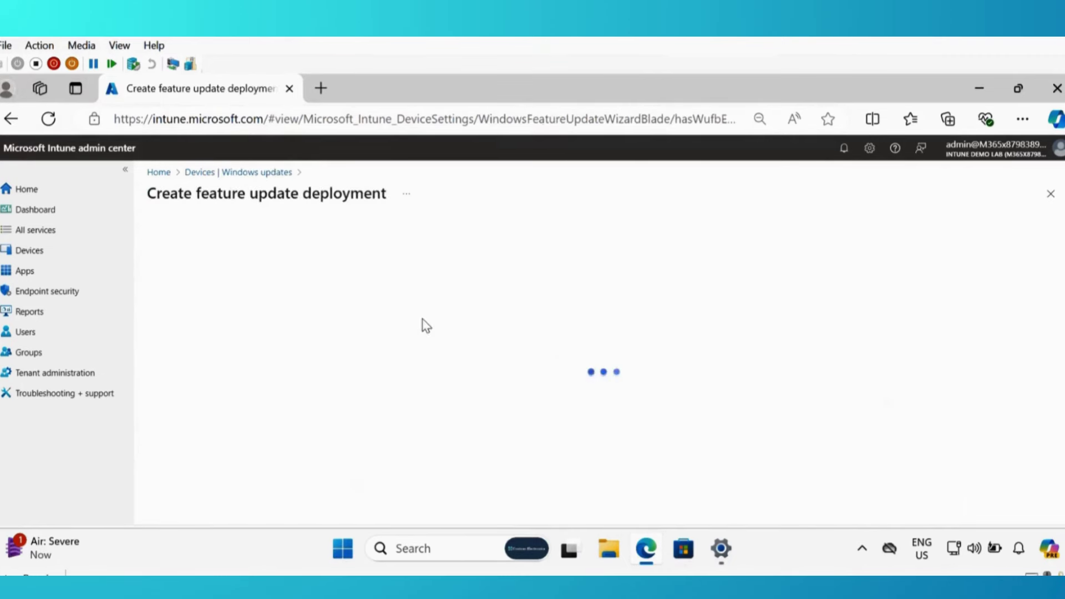
{"action": "type", "text": "Windows_11_24H2_Internal_Testing"}
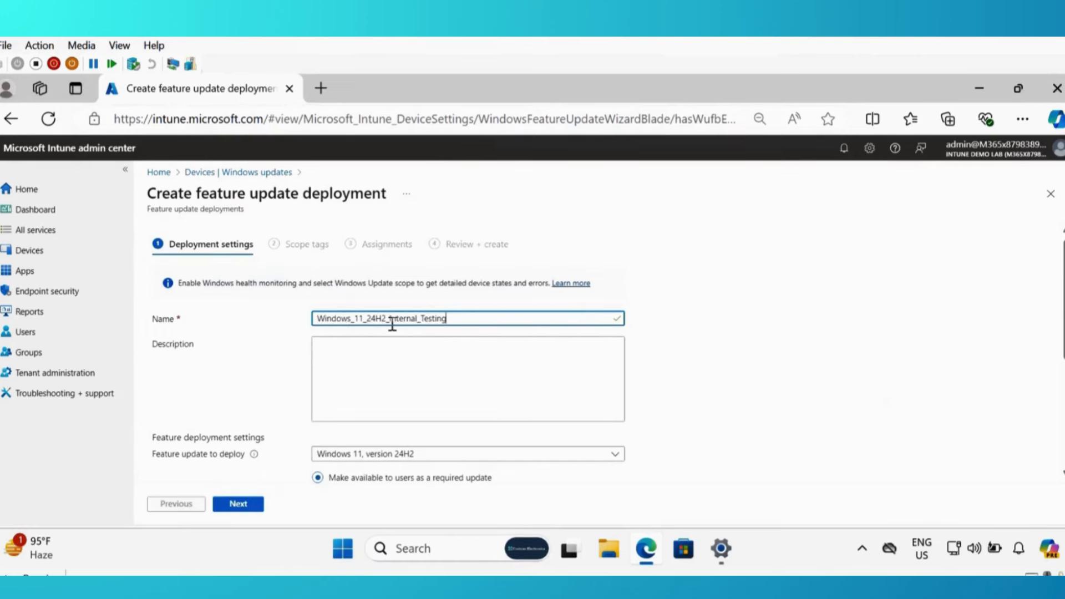
{"action": "left_click", "coordinate": [371, 357]}
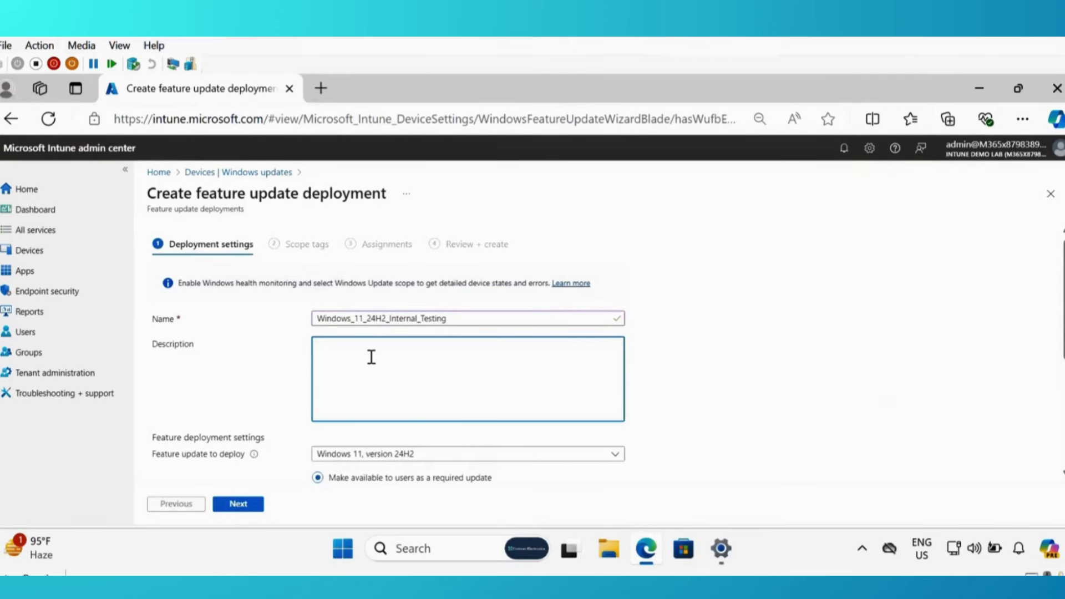
{"action": "type", "text": "Windows_11_24H2_Internal_Testing"}
{"action": "scroll", "coordinate": [1046, 272], "scroll_direction": "down", "scroll_amount": 1}
{"action": "key", "text": "Tab"}
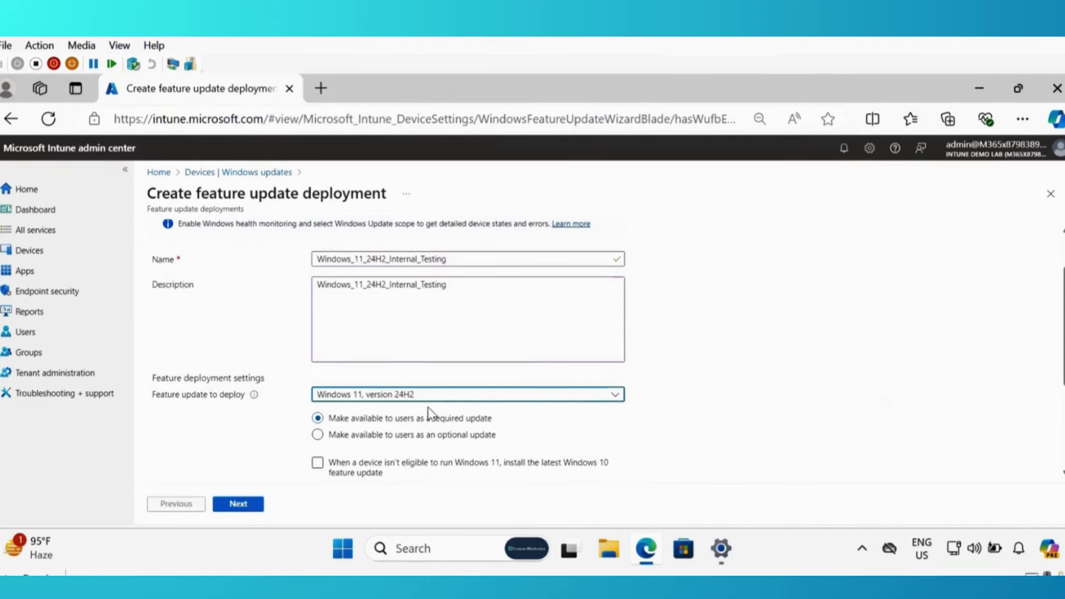
Step: Try a specific-date rollout, then revert to 'Make update available as soon as possible'
{"action": "scroll", "coordinate": [391, 435], "scroll_direction": "down", "scroll_amount": 3}
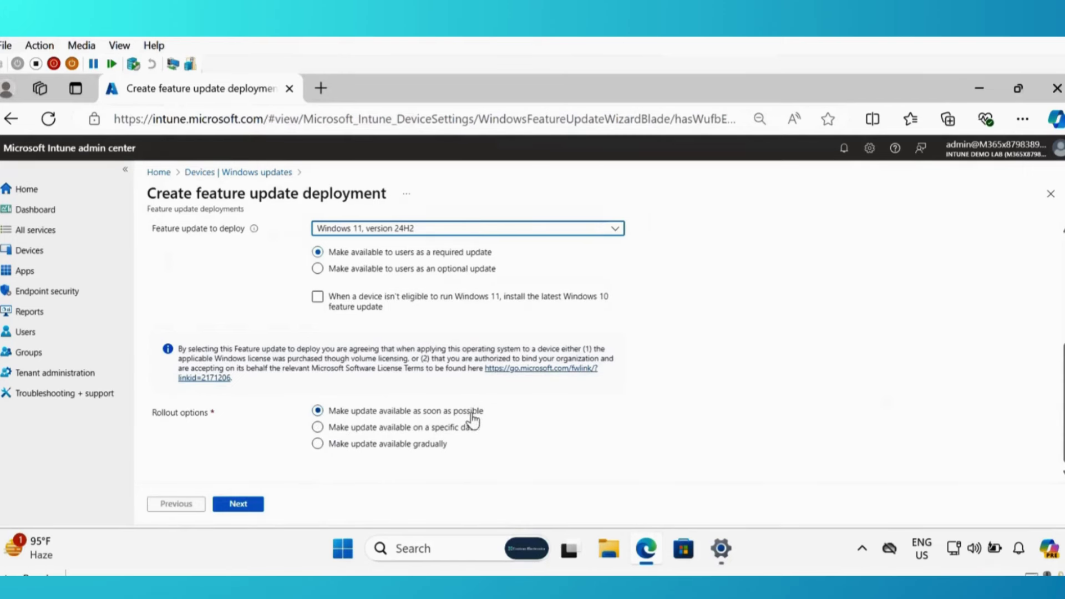
{"action": "left_click", "coordinate": [411, 435]}
{"action": "left_click", "coordinate": [318, 428]}
{"action": "scroll", "coordinate": [322, 435], "scroll_direction": "down", "scroll_amount": 1}
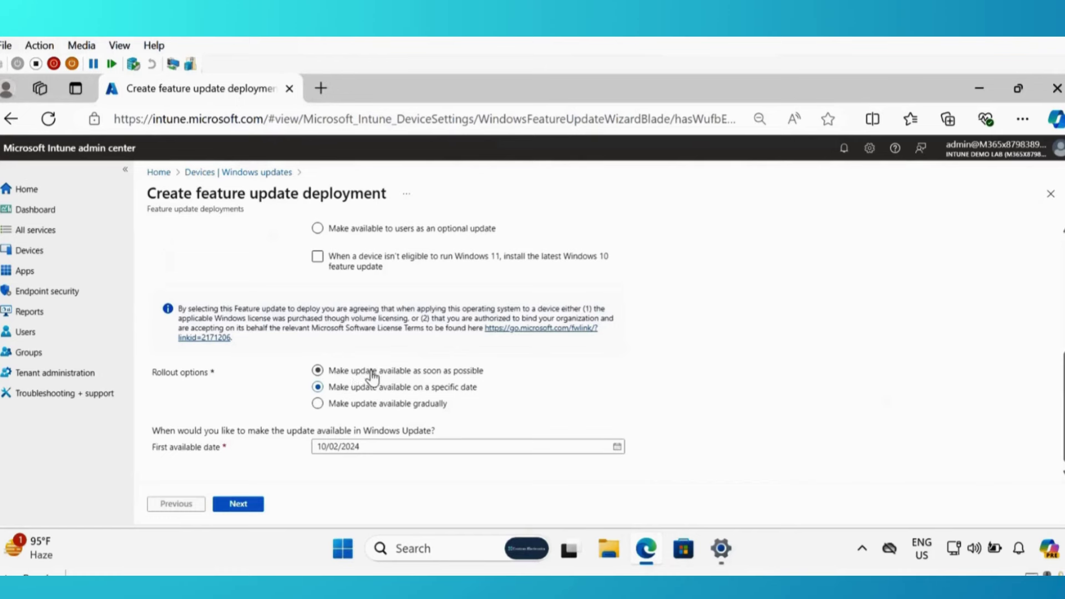
{"action": "left_click", "coordinate": [317, 370]}
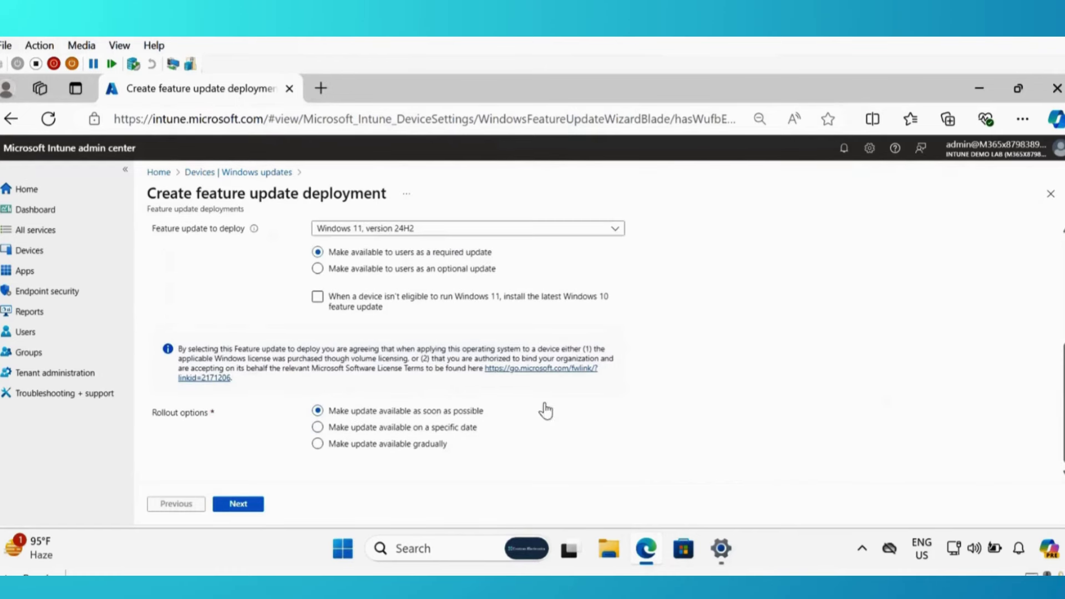
Step: Pass scope tags, include the Windows 11 24H2 group in assignments, and create the policy
{"action": "left_click", "coordinate": [246, 506]}
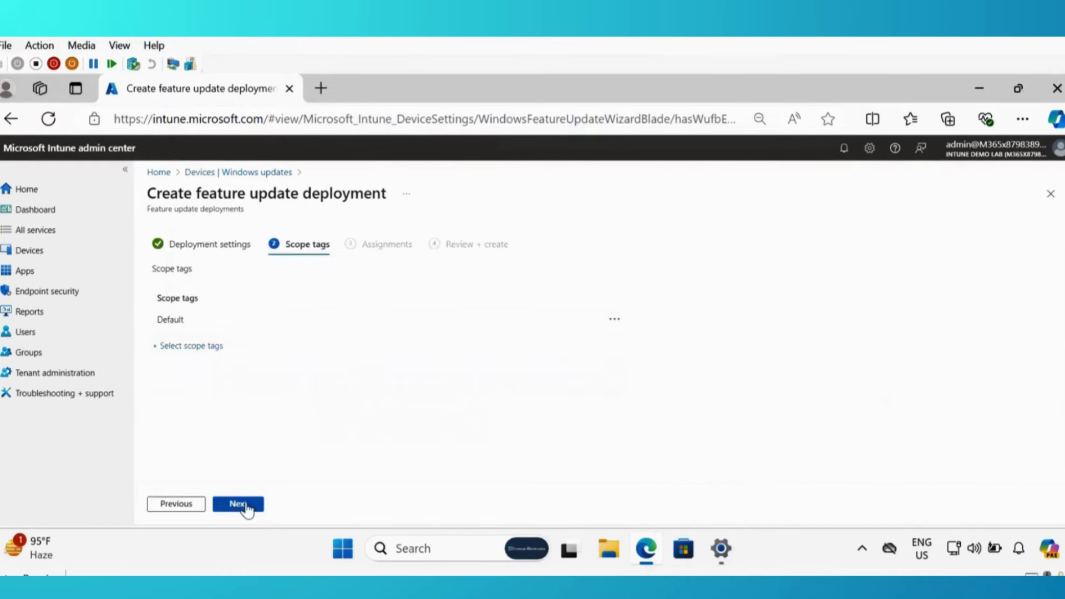
{"action": "left_click", "coordinate": [236, 510]}
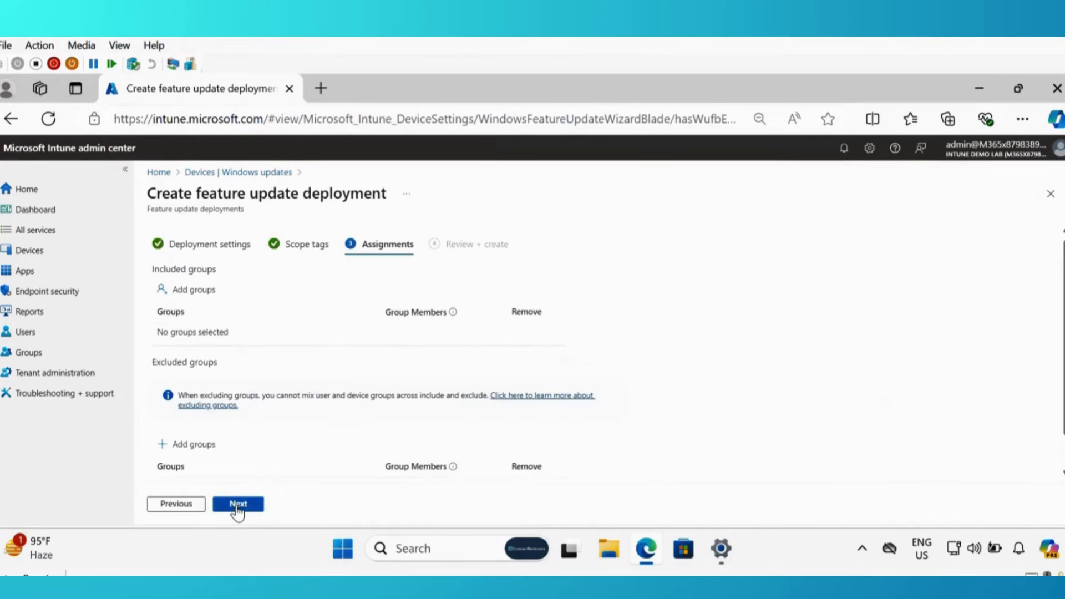
{"action": "left_click", "coordinate": [197, 295]}
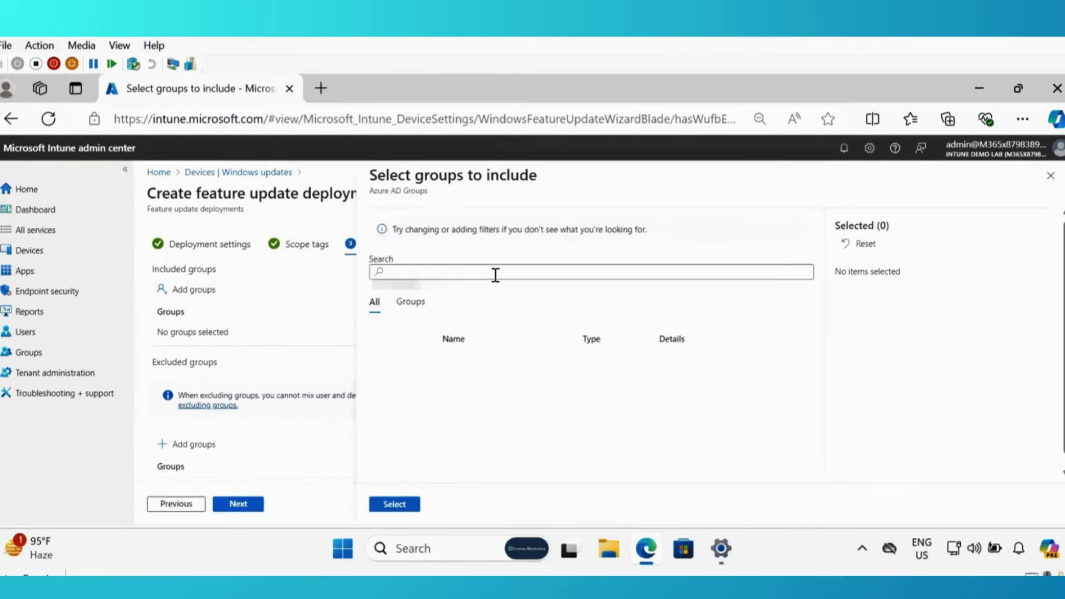
{"action": "left_click", "coordinate": [495, 272]}
{"action": "type", "text": "24H2"}
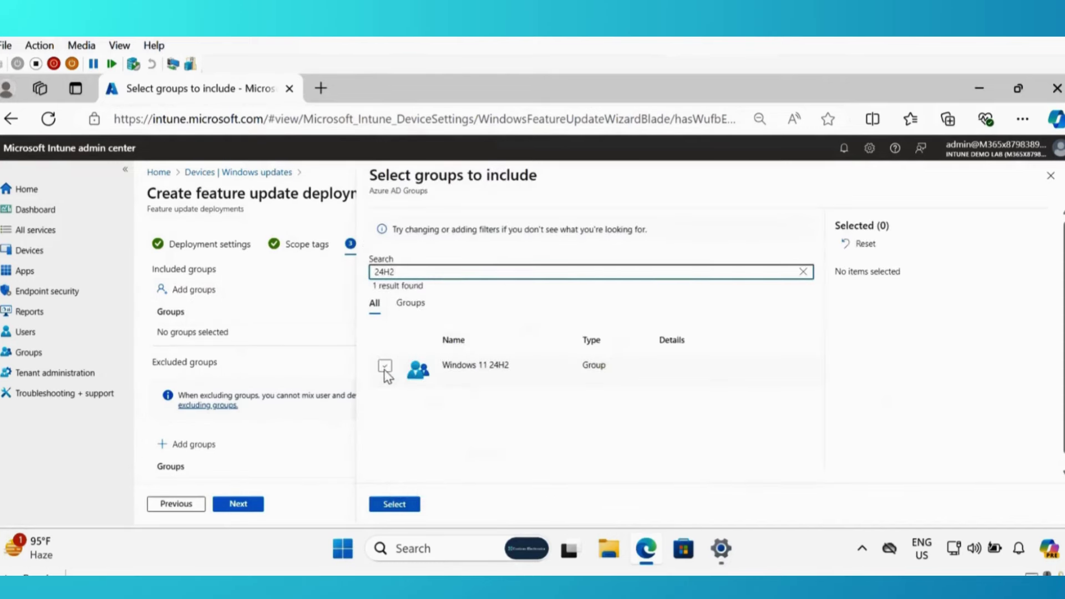
{"action": "left_click", "coordinate": [385, 366]}
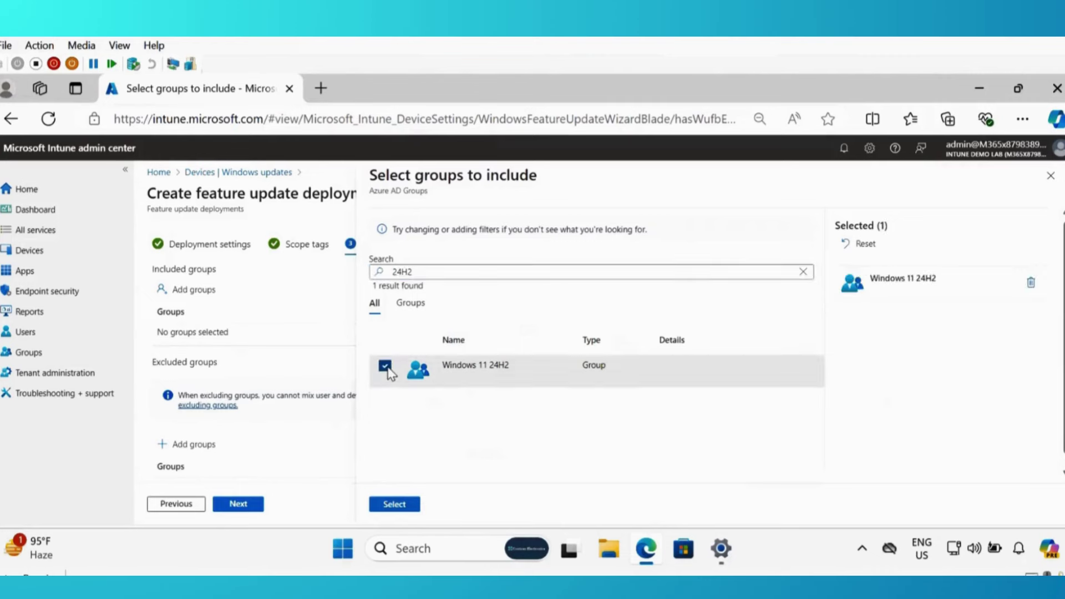
{"action": "left_click", "coordinate": [400, 505]}
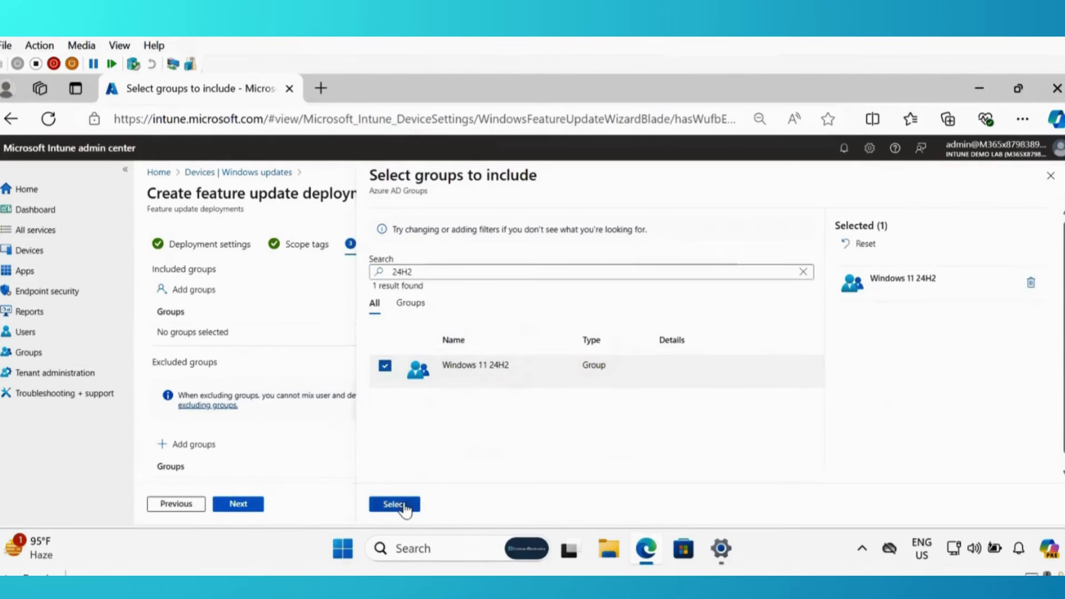
{"action": "left_click", "coordinate": [239, 505]}
{"action": "left_click", "coordinate": [239, 506]}
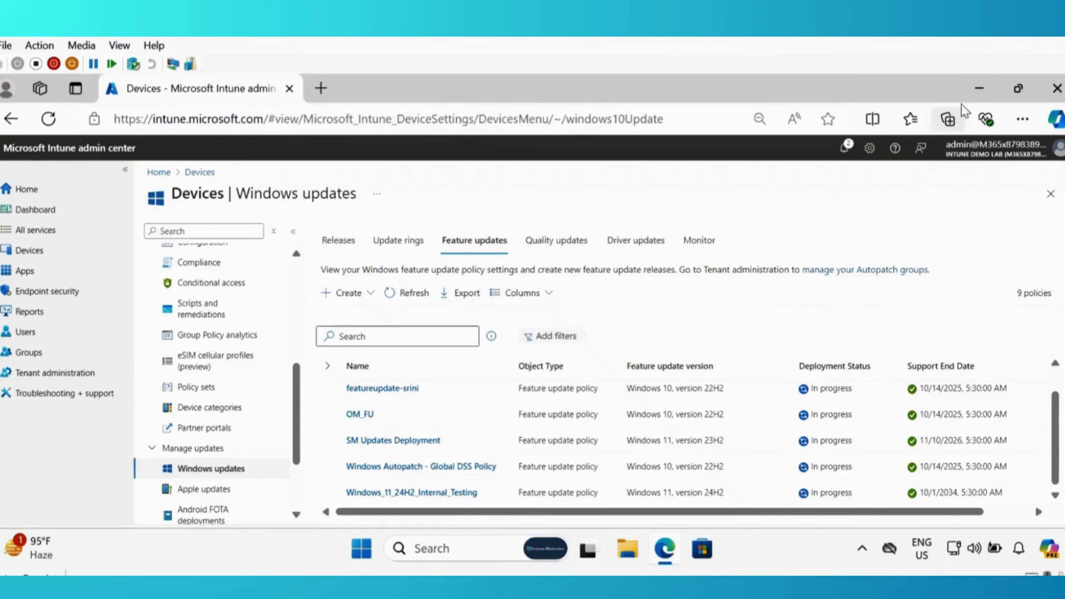
Step: Minimize Edge and open Windows Update settings through a 'CHECK' search
{"action": "left_click", "coordinate": [979, 89]}
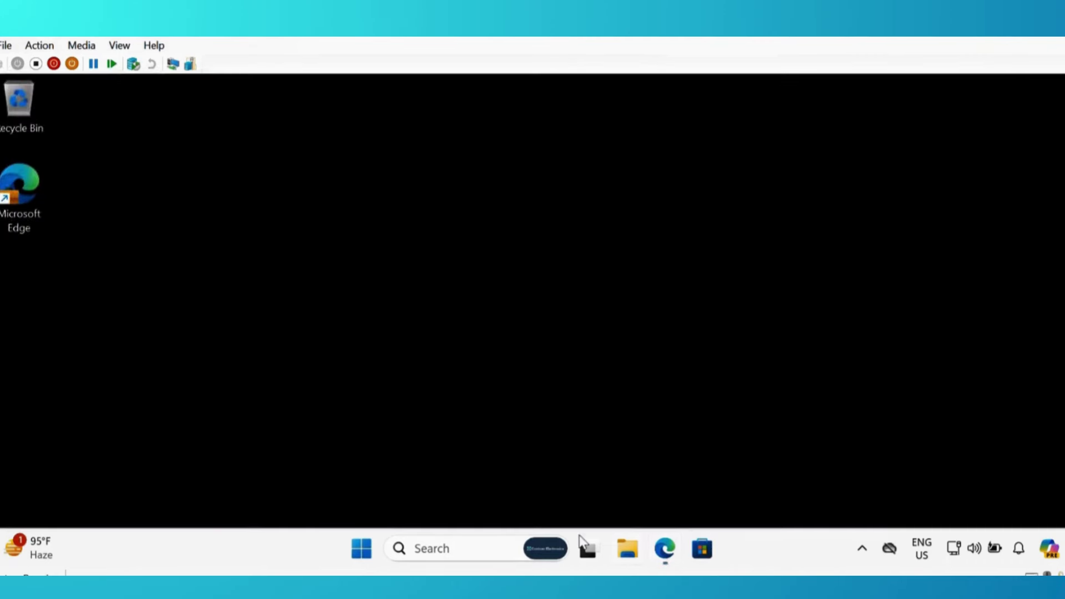
{"action": "left_click", "coordinate": [419, 549]}
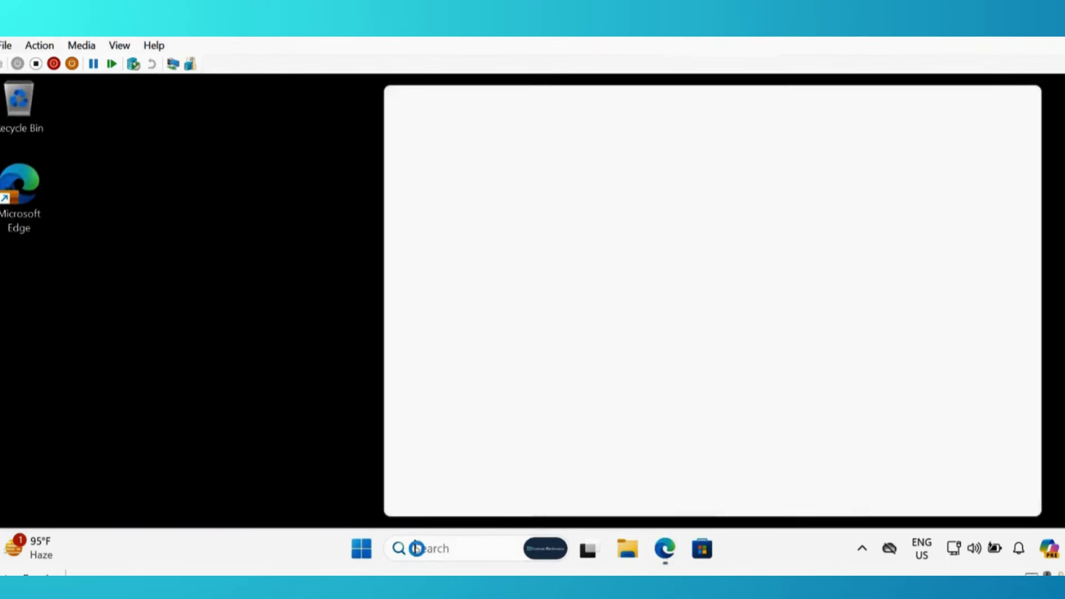
{"action": "type", "text": "CHECK"}
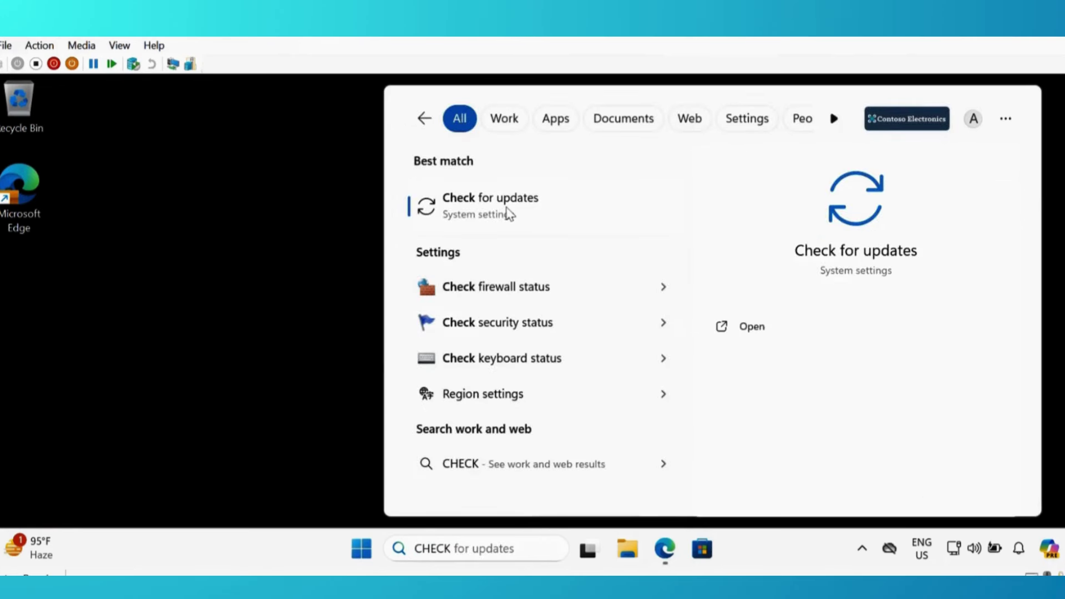
{"action": "left_click", "coordinate": [508, 214]}
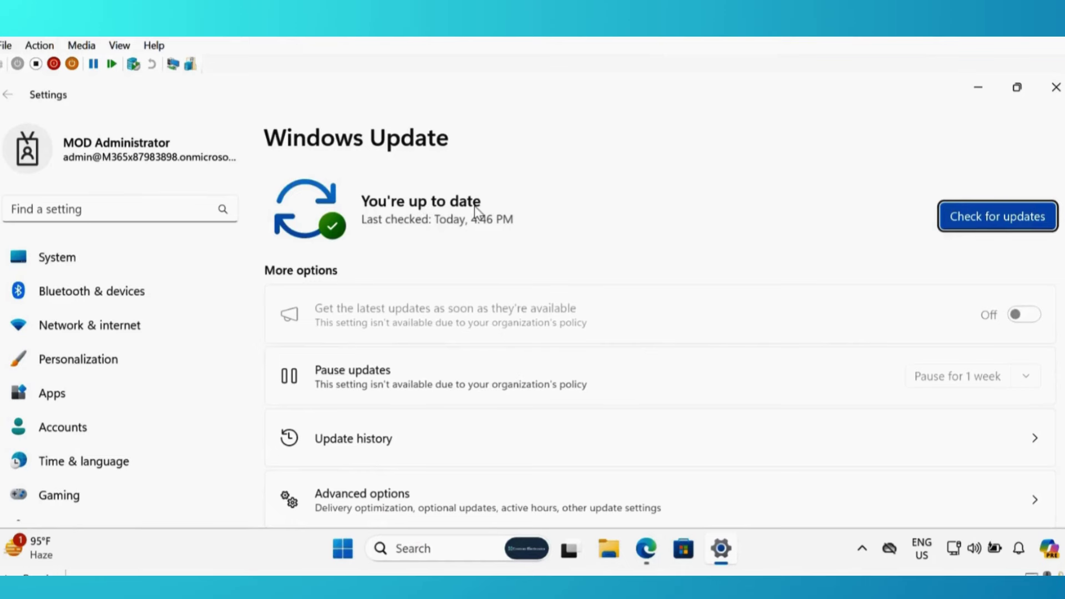
{"action": "key", "text": "Tab"}
Step: Run winver to see the current version, 23H2 (build 22631.4169)
{"action": "left_click", "coordinate": [430, 549]}
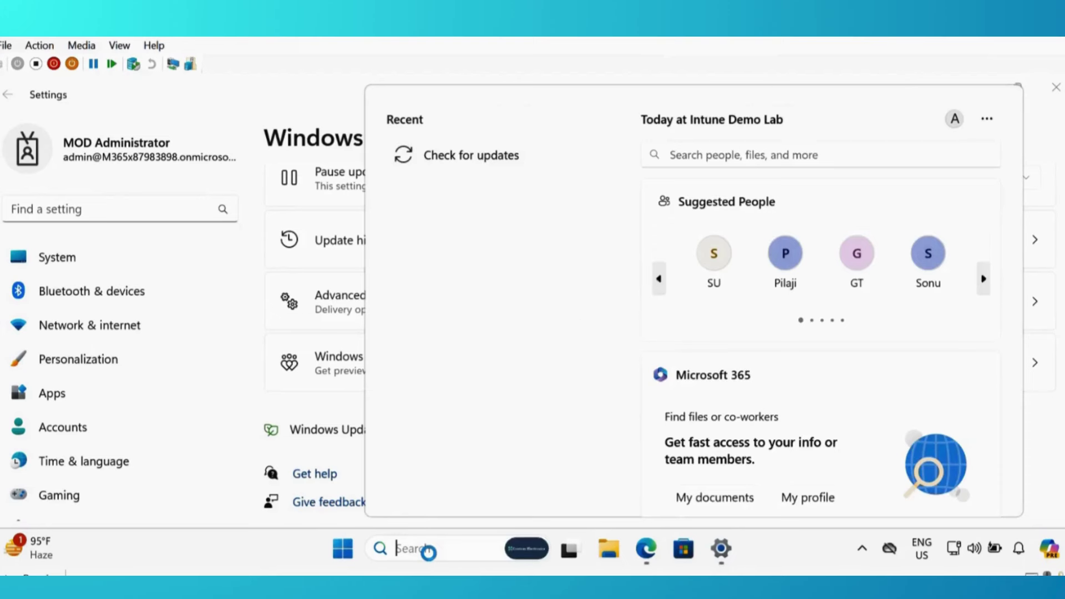
{"action": "type", "text": "WINVER"}
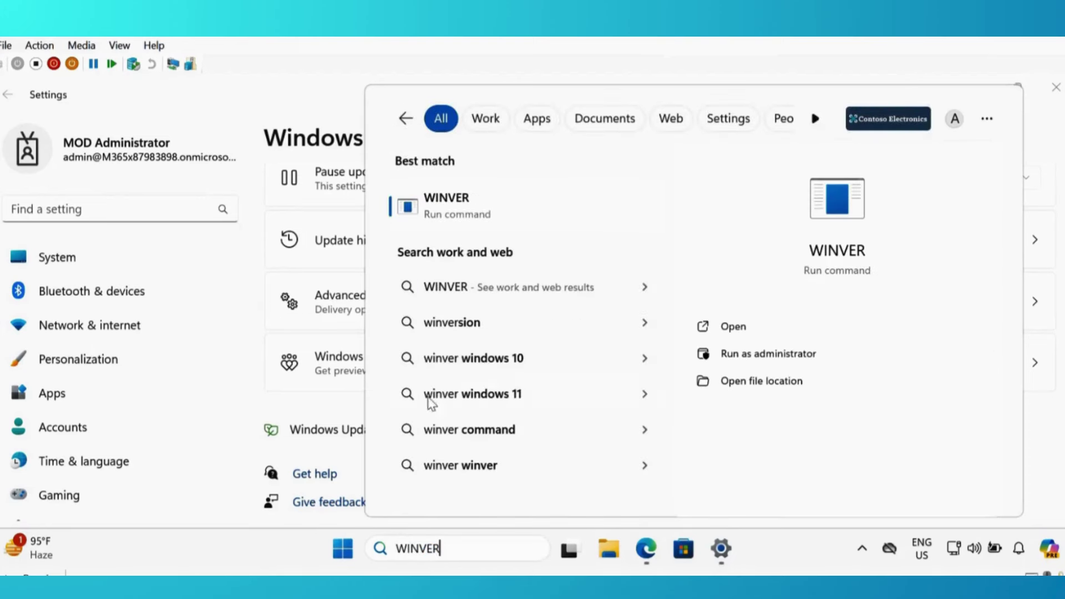
{"action": "left_click", "coordinate": [476, 213]}
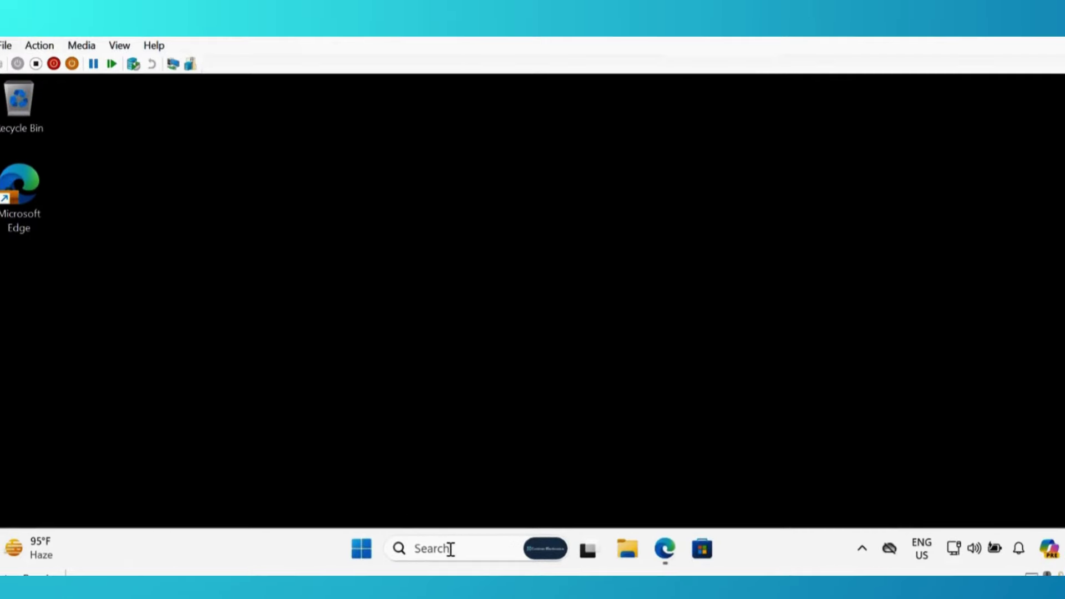
Step: Open Windows Update from a 'CHECK' search and check for updates until 24H2 awaits restart
{"action": "left_click", "coordinate": [447, 550]}
{"action": "type", "text": "CHE"}
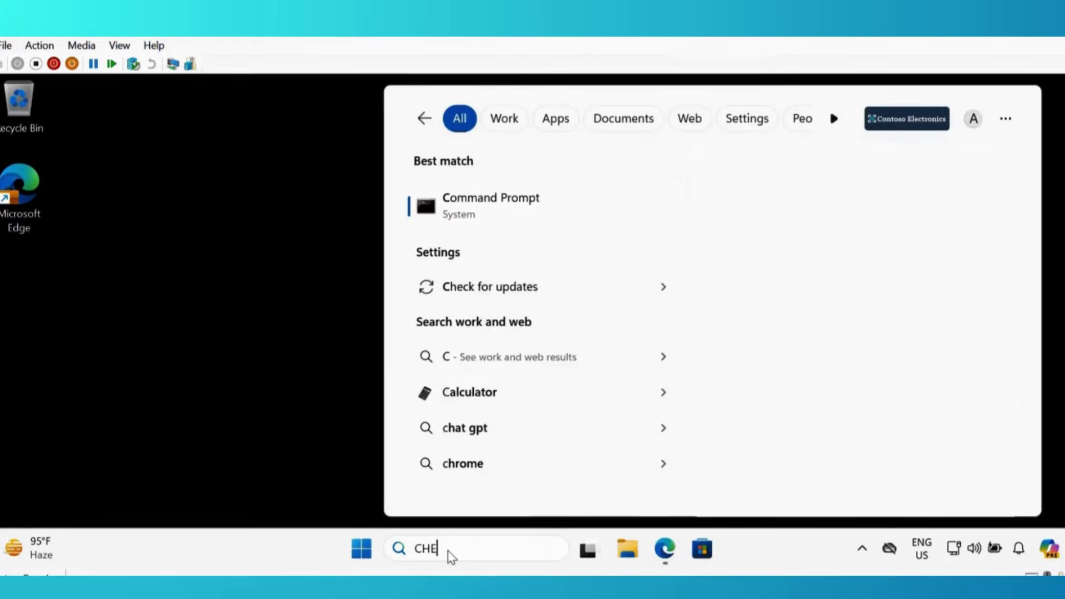
{"action": "type", "text": "CK"}
{"action": "left_click", "coordinate": [515, 194]}
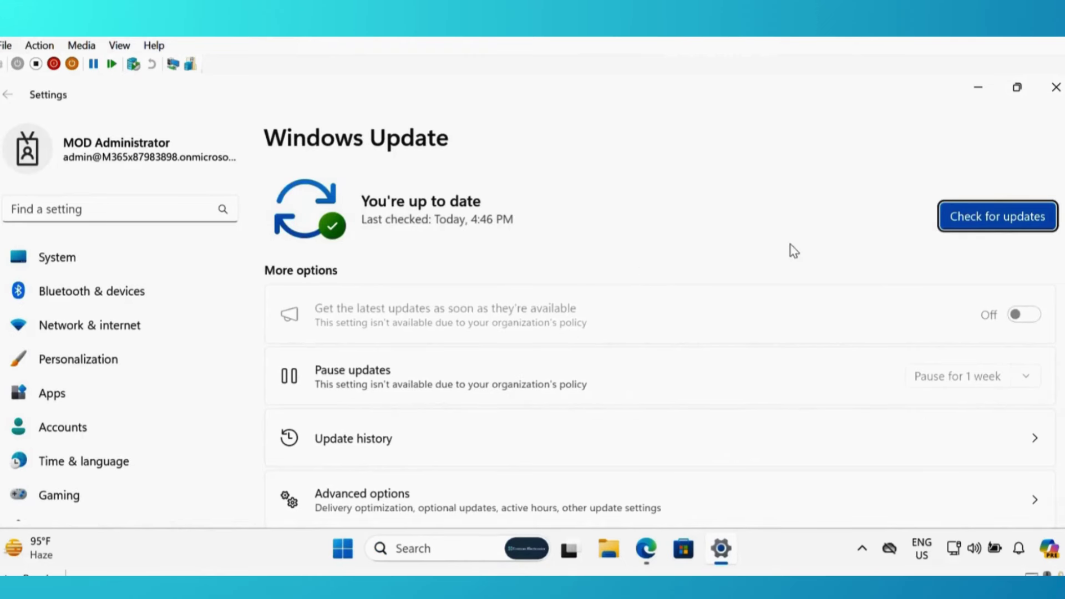
{"action": "left_click", "coordinate": [1000, 222]}
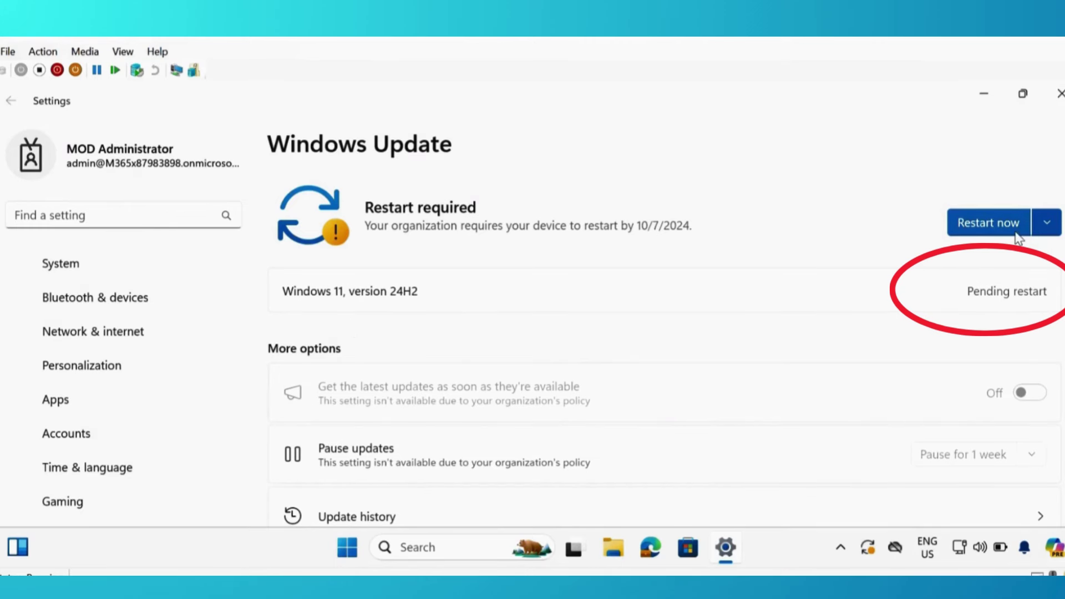
Step: Restart now to finish the upgrade, then run winver to confirm Version 24H2 (OS Build 26100.1742)
{"action": "left_click", "coordinate": [1046, 224]}
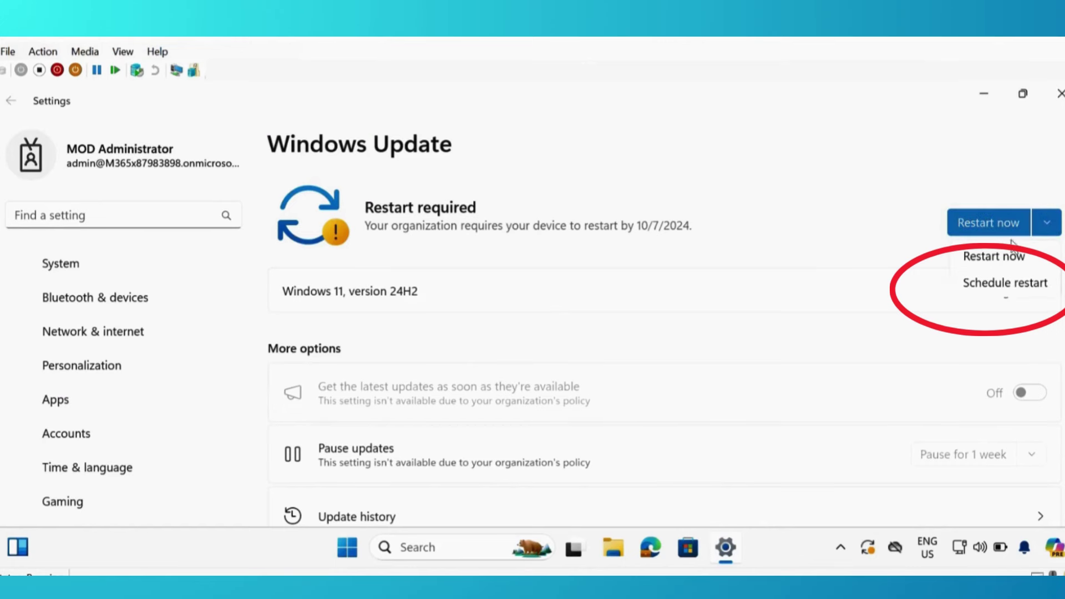
{"action": "left_click", "coordinate": [998, 260]}
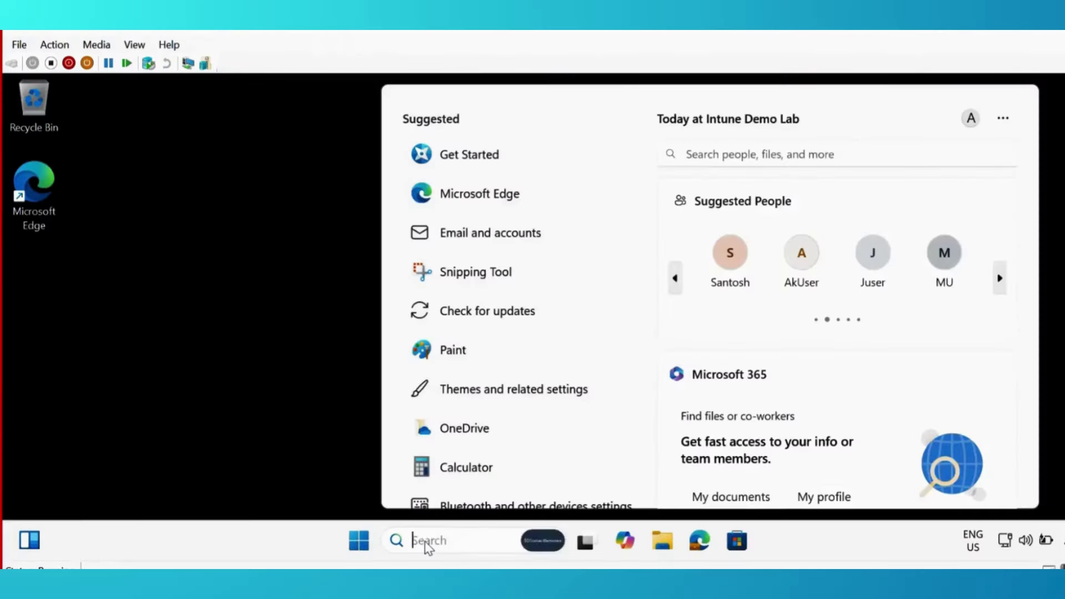
{"action": "type", "text": "WINVER"}
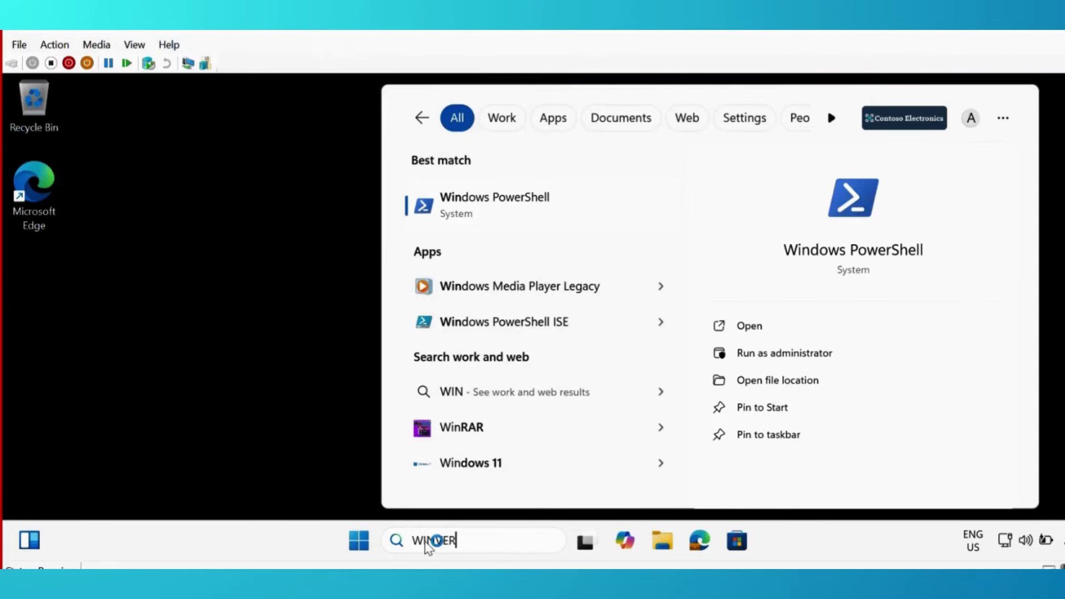
{"action": "left_click", "coordinate": [510, 215]}
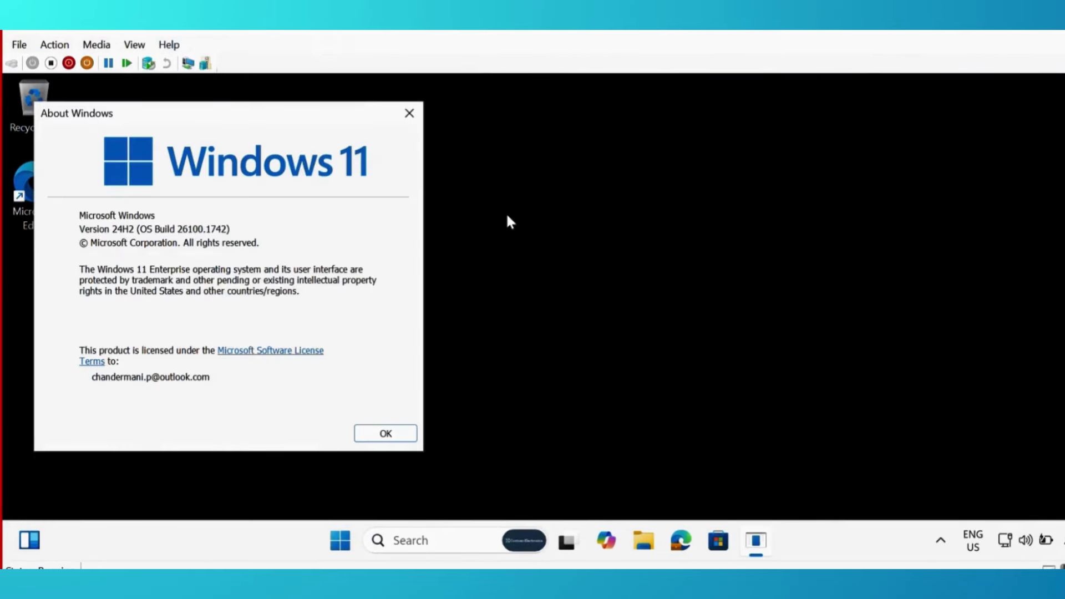